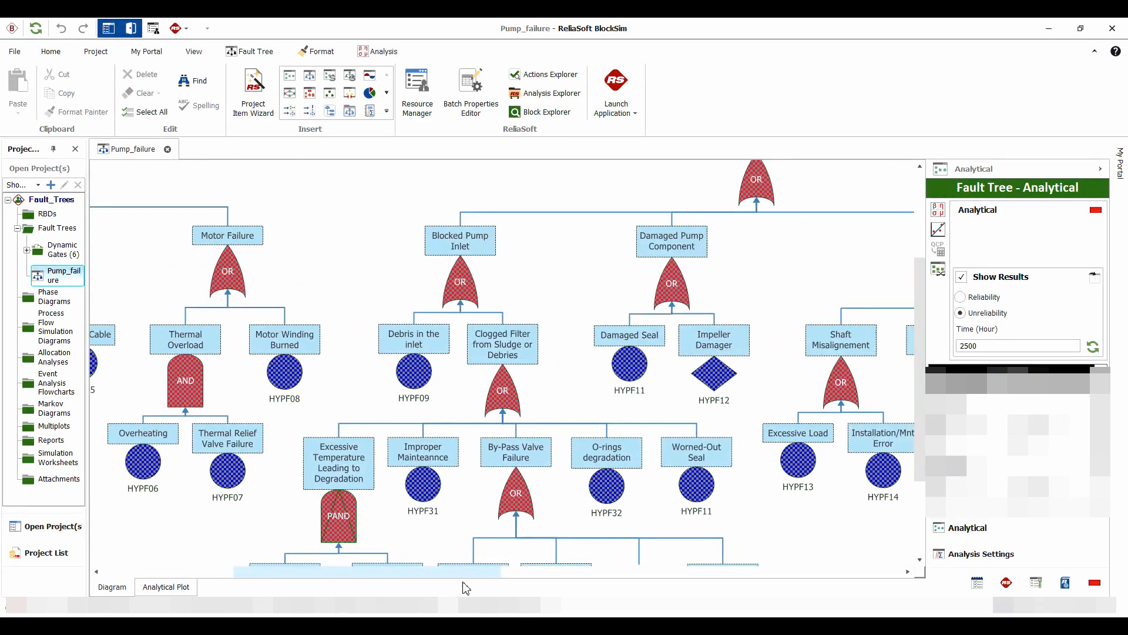
- Select the Damaged Seal basic event under the Damaged Pump Component gate in the Pump_failure fault tree
scroll(676, 507, "down", 2)
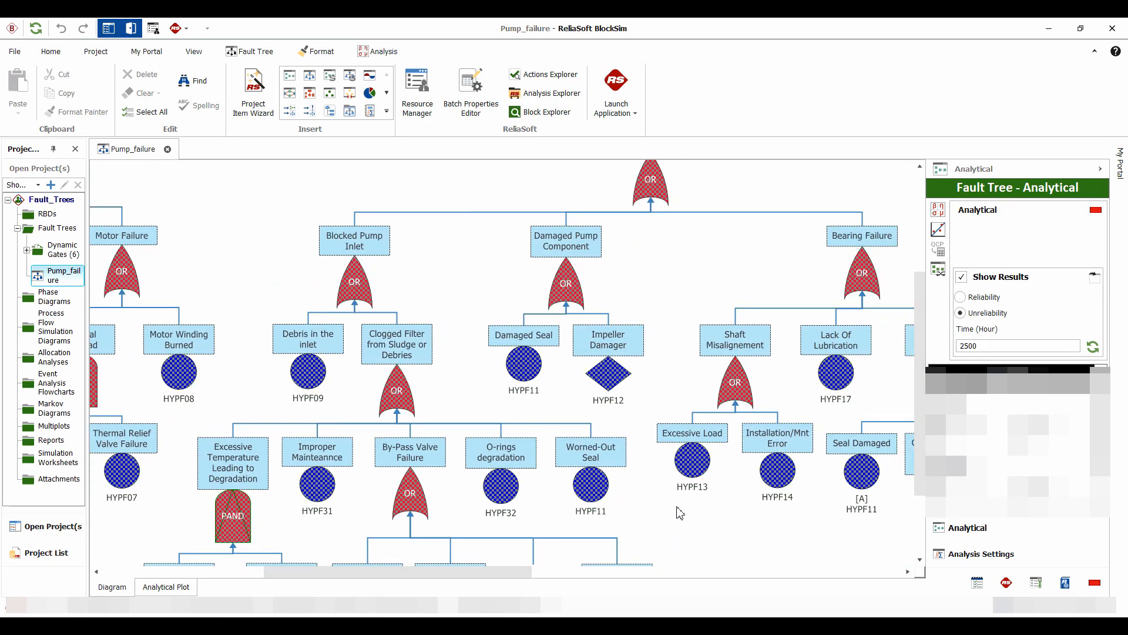
left_click(525, 312)
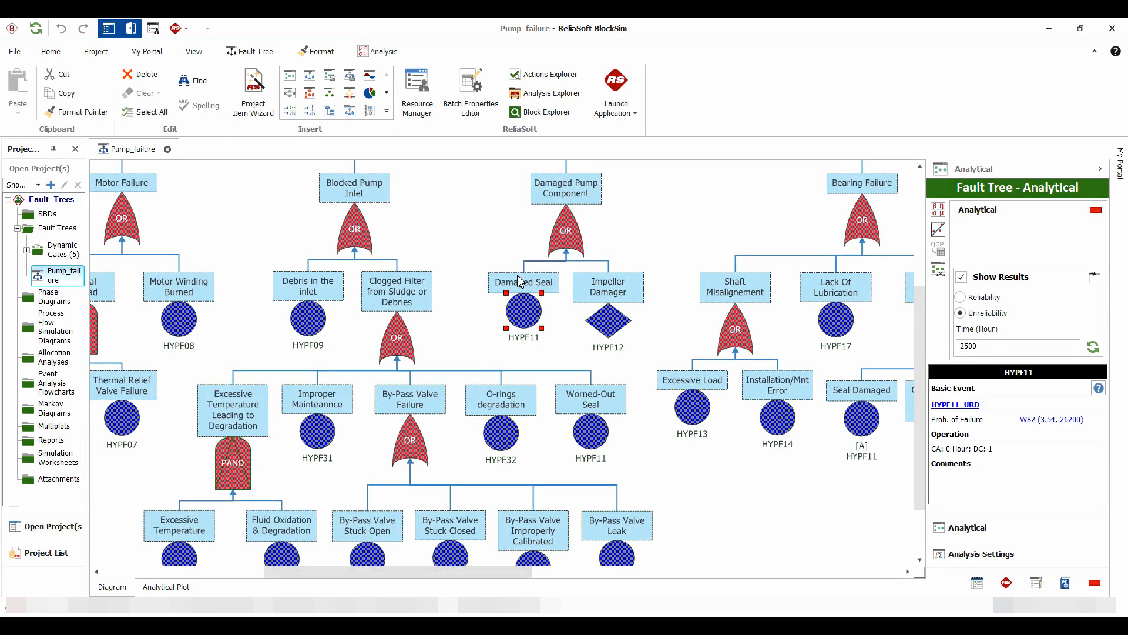
left_click(601, 425)
left_click(529, 314)
left_click_drag(512, 571, 555, 572)
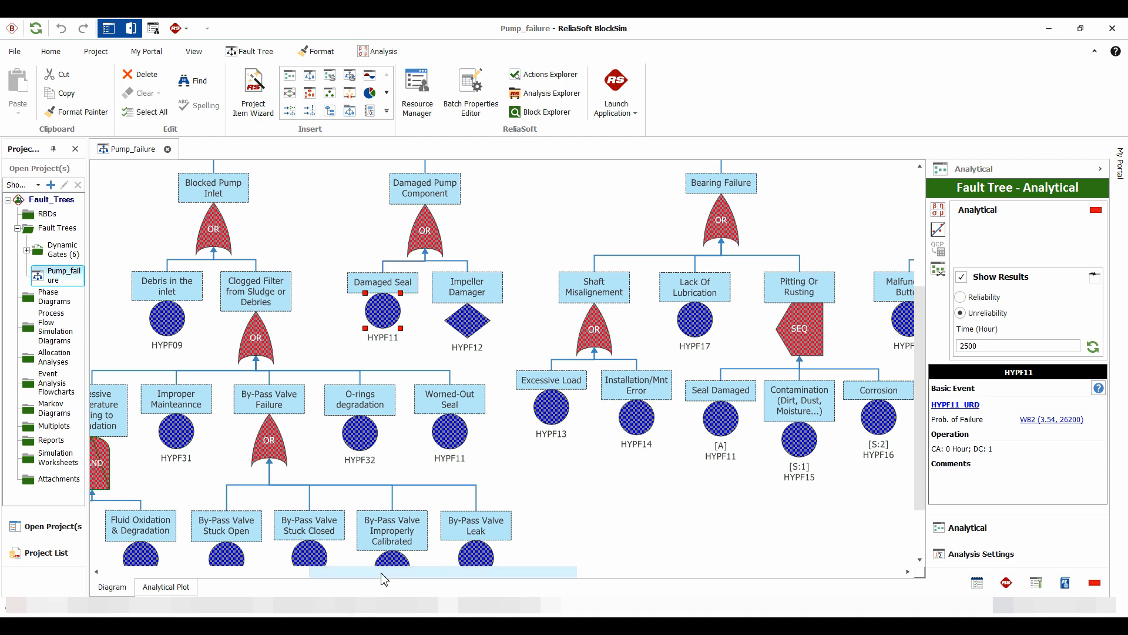
left_click_drag(382, 572, 345, 571)
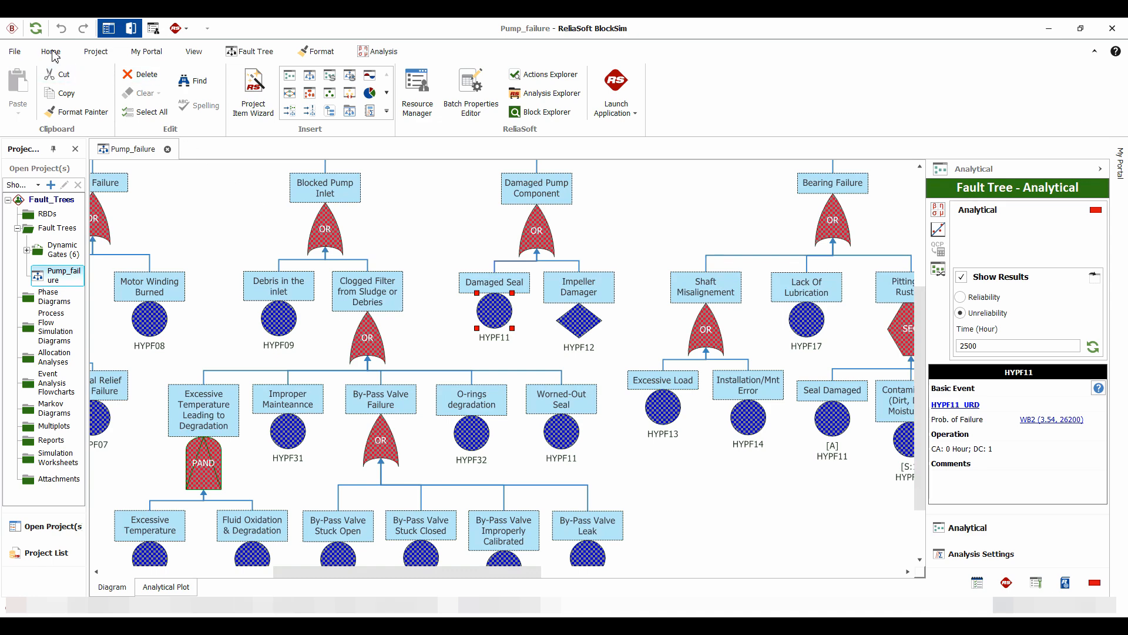
- Create a new mirror group named Damaged Seal in the Mirror Group Manager
left_click(92, 51)
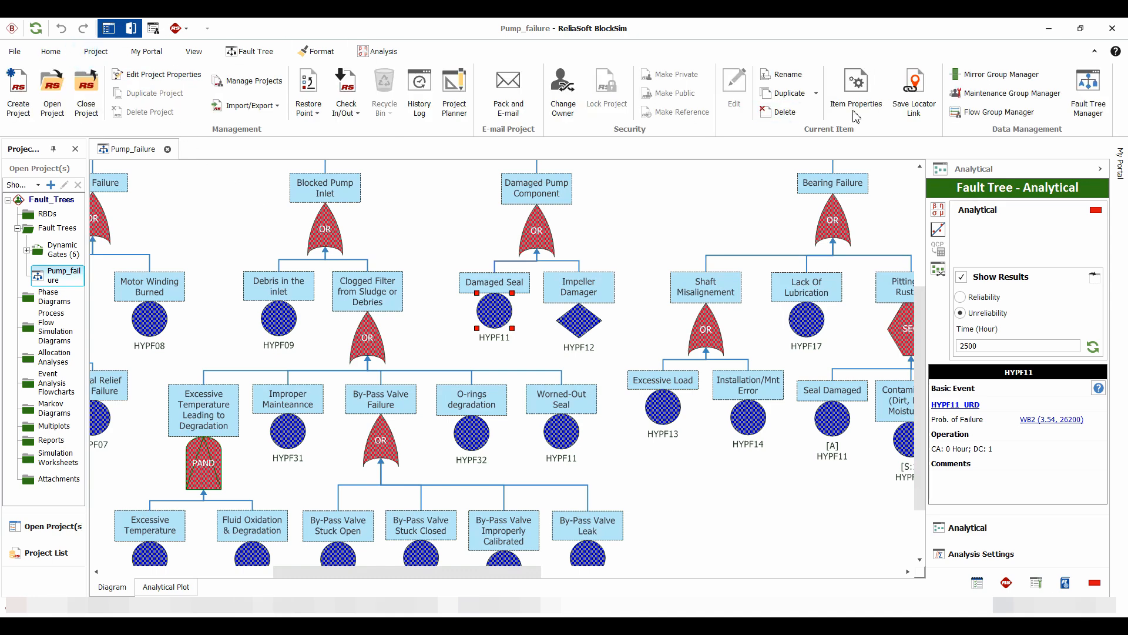
left_click(1002, 75)
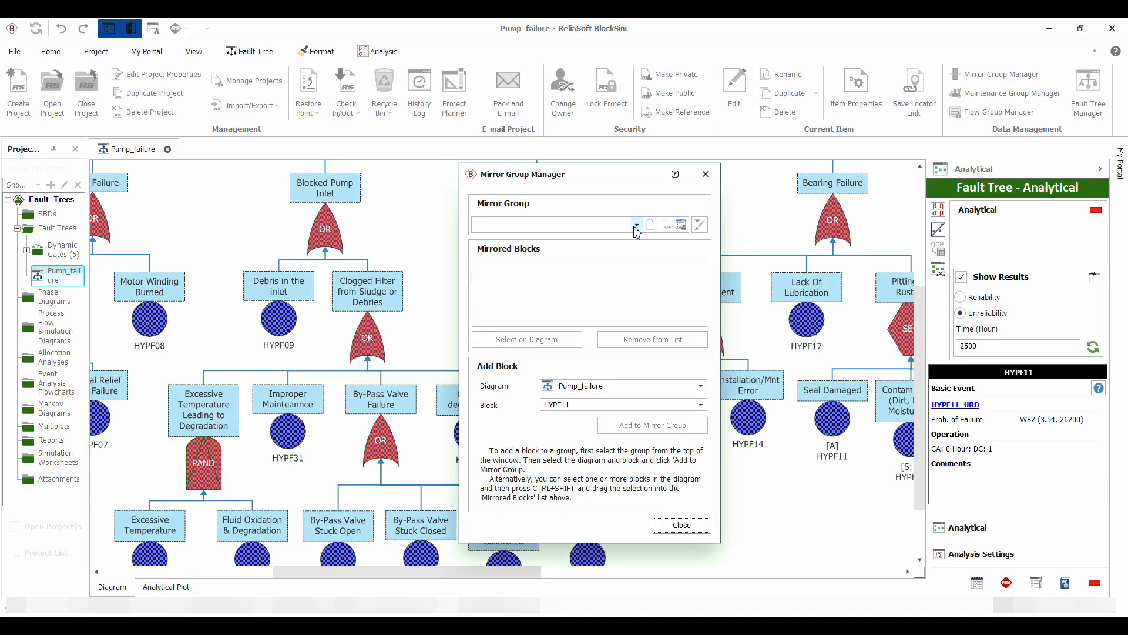
left_click(651, 224)
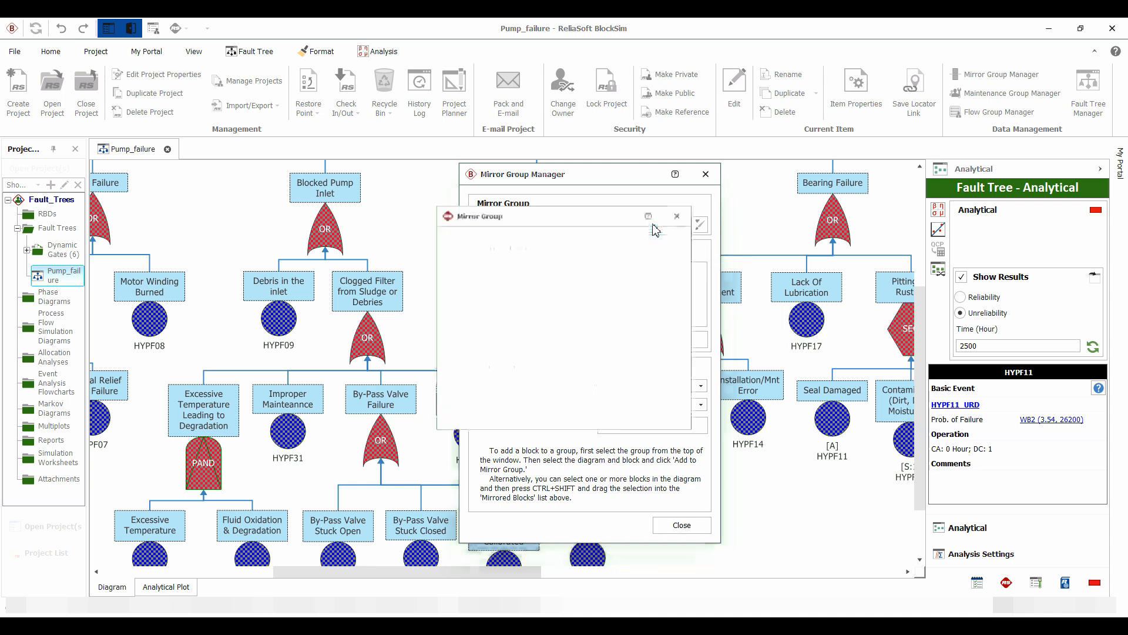
left_click_drag(537, 254, 420, 257)
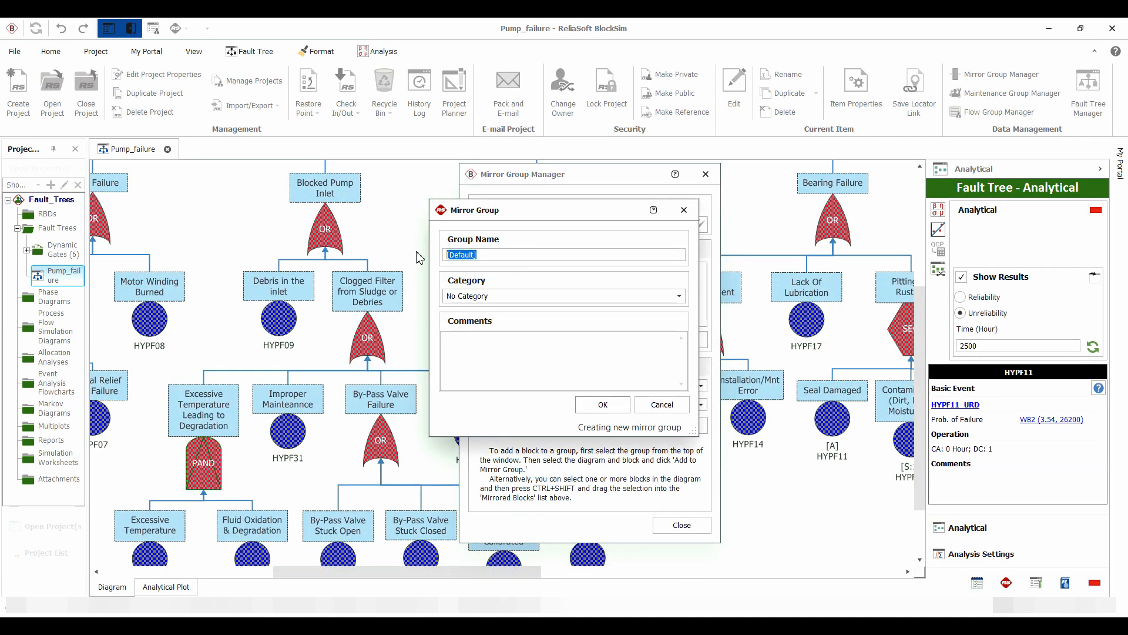
type("j")
left_click(605, 404)
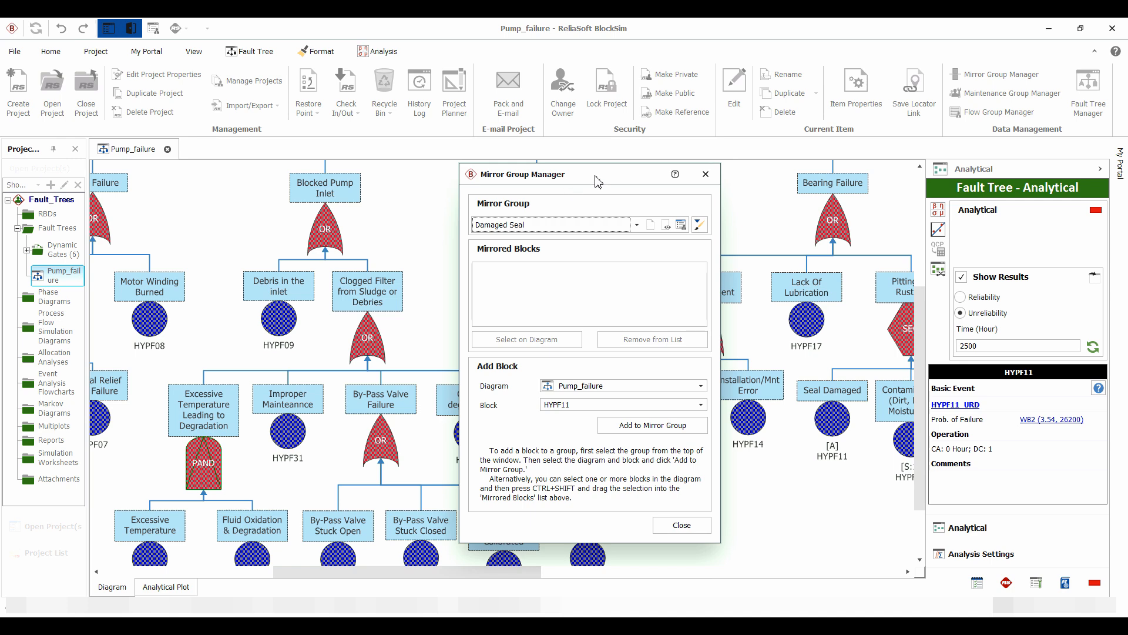
- Add the Damaged Seal event and the Worned-Out Seal event from the Pump_failure diagram to the Damaged Seal mirror group
left_click_drag(602, 177, 797, 180)
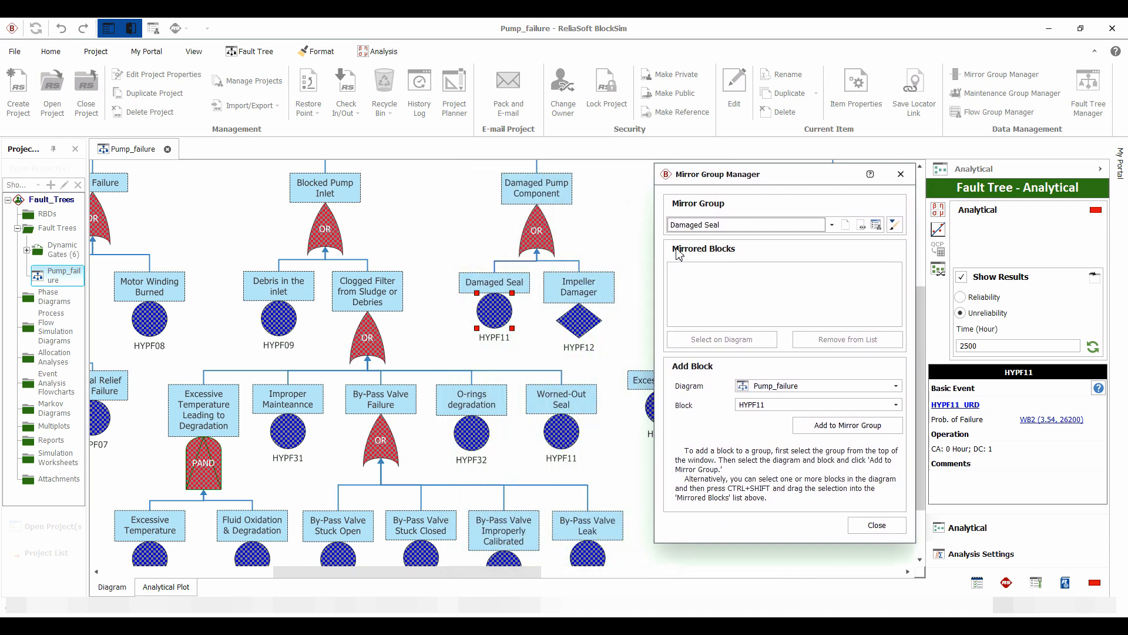
left_click(846, 429)
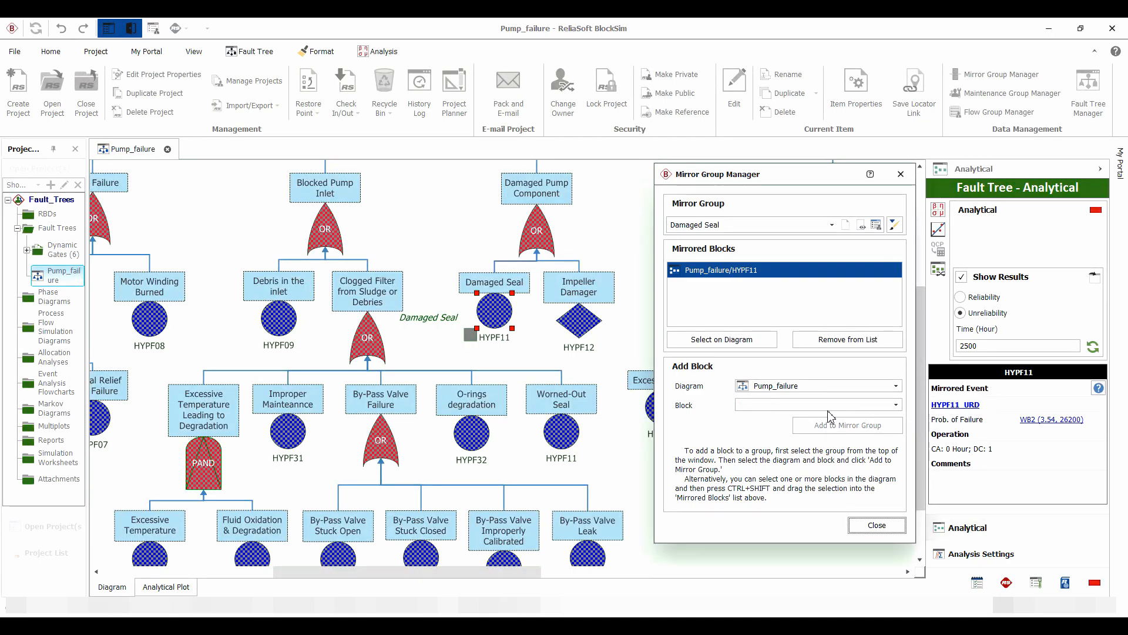
left_click(566, 438)
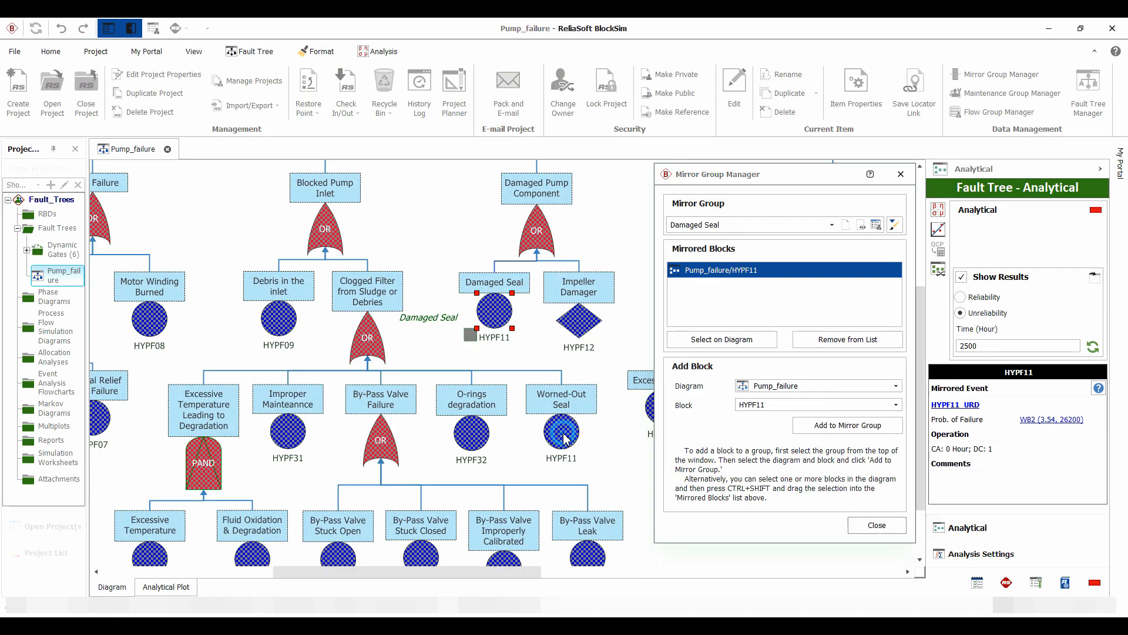
left_click(835, 428)
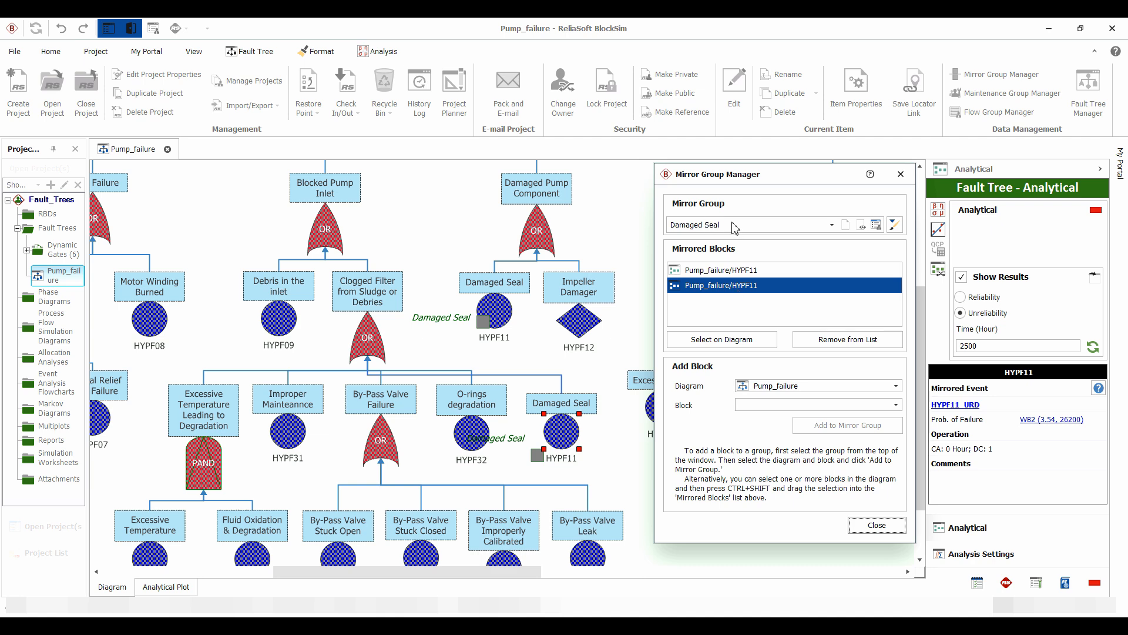
- Give the Damaged Seal mirror group's marker a red fill with the Dark Downward Diagonal style, and close the Mirror Group Manager
left_click(893, 224)
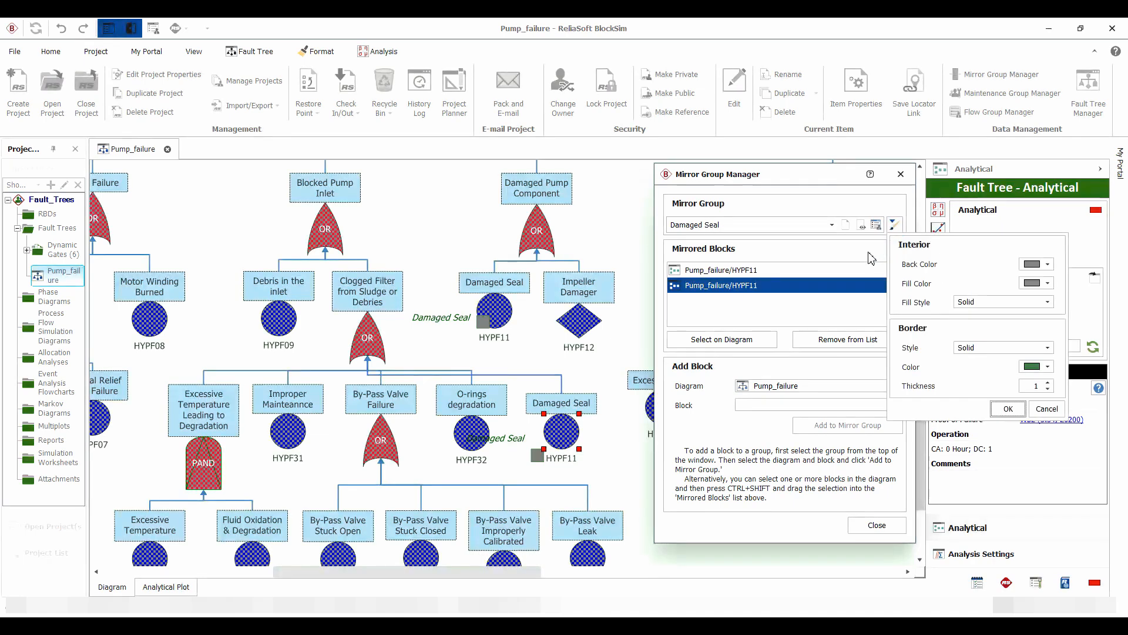
left_click(1047, 283)
left_click(1018, 351)
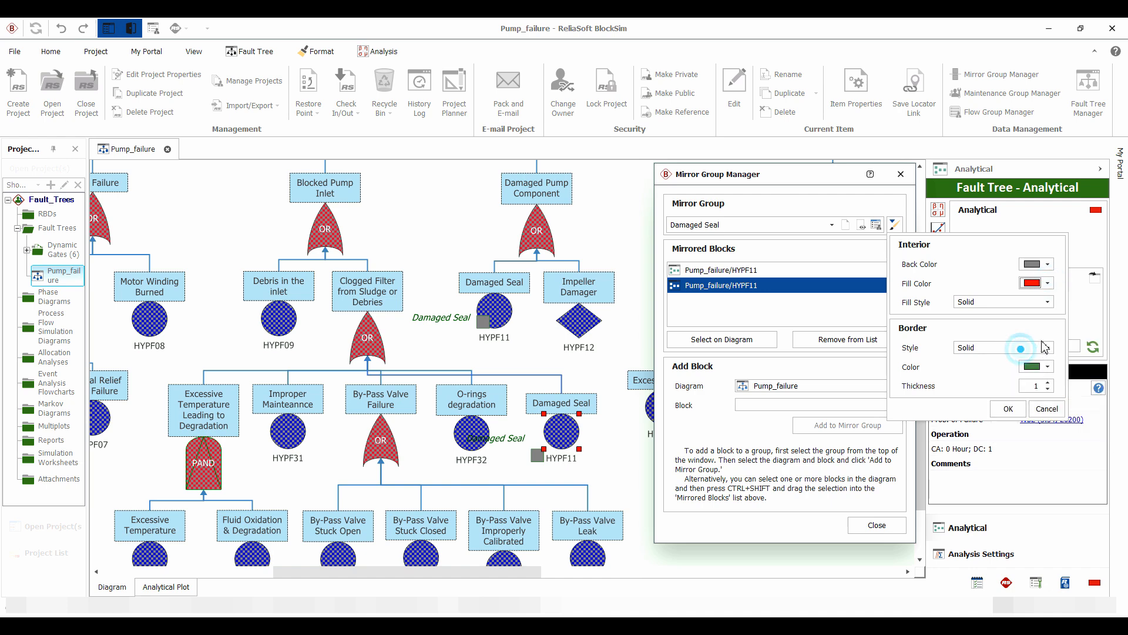
left_click(1043, 302)
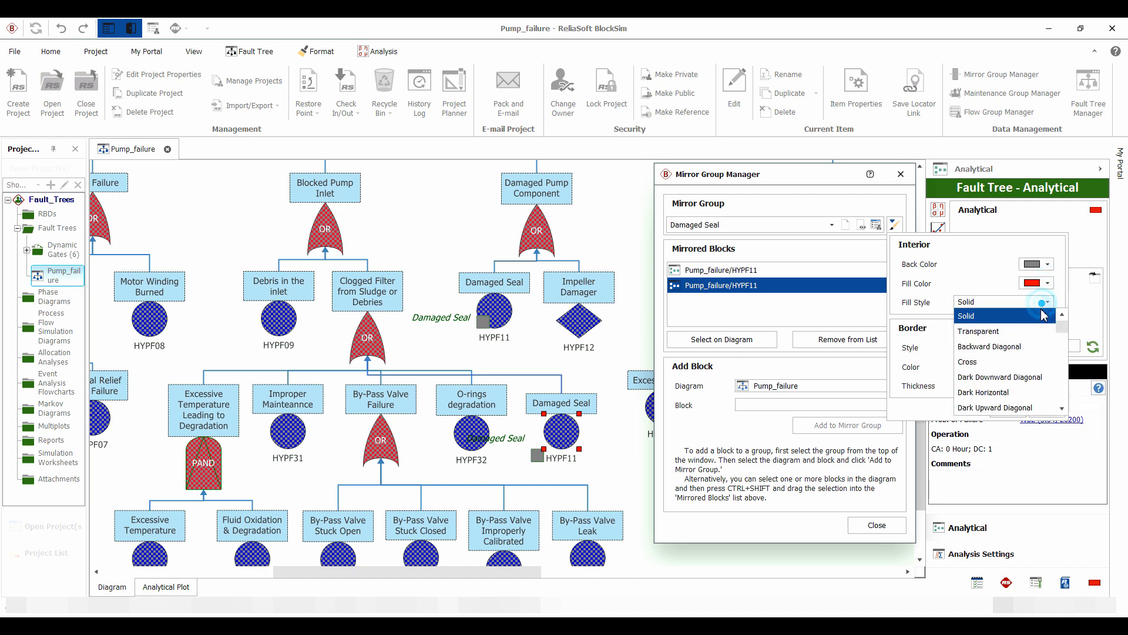
left_click(1004, 376)
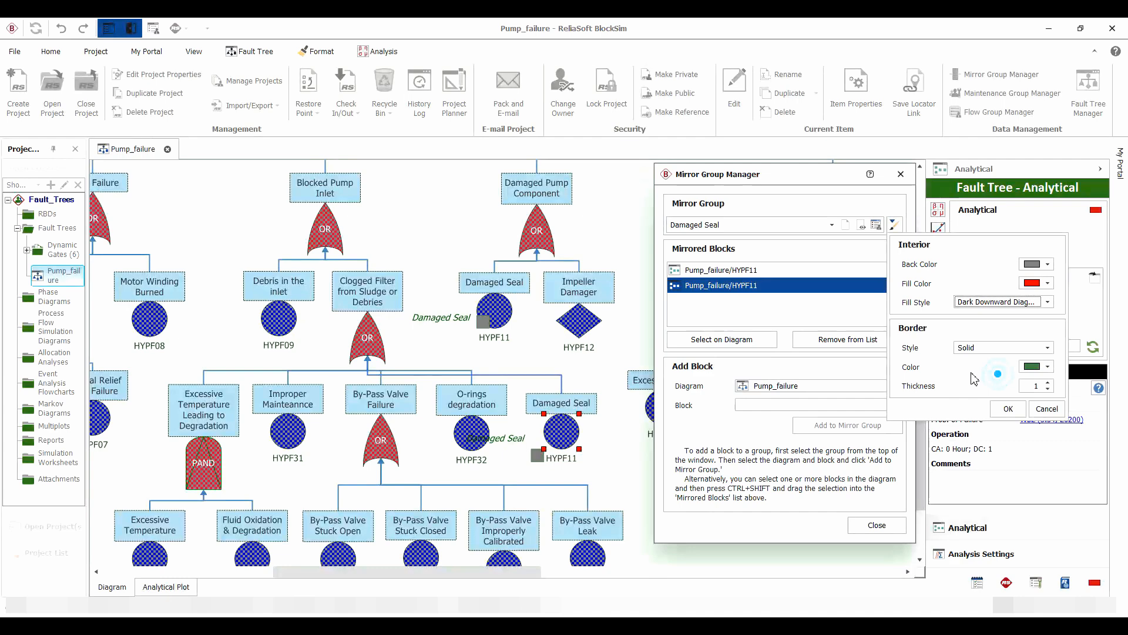
left_click(1008, 408)
left_click(876, 526)
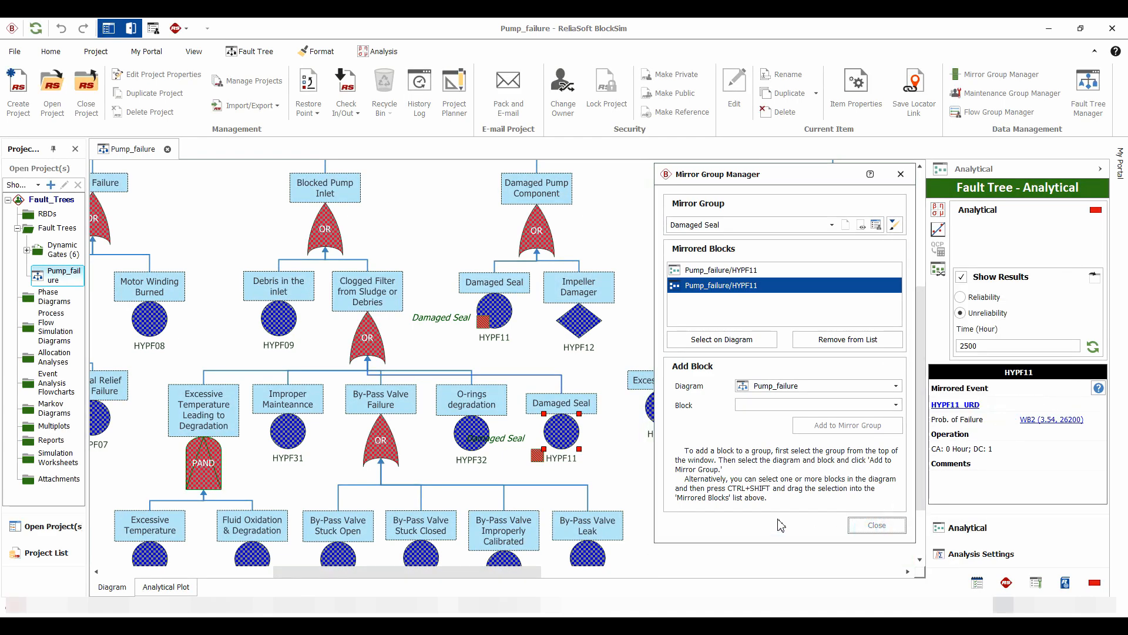
left_click(641, 314)
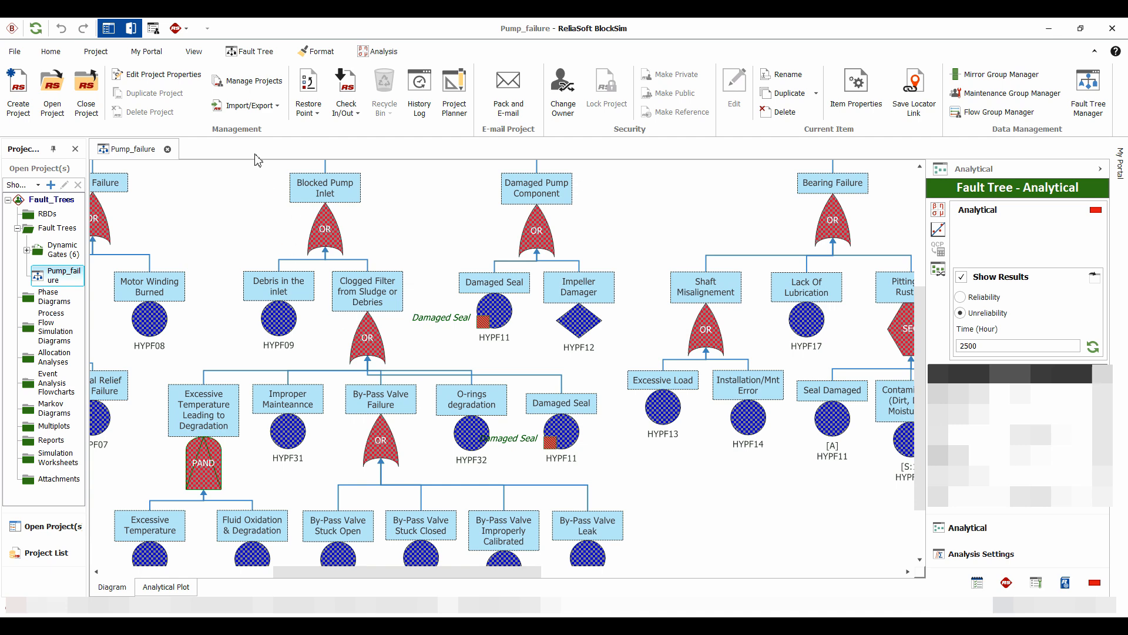
- Set the Damaged Seal event under Damaged Pump Component as failed and calculate the fault tree's analytical results
left_click(51, 54)
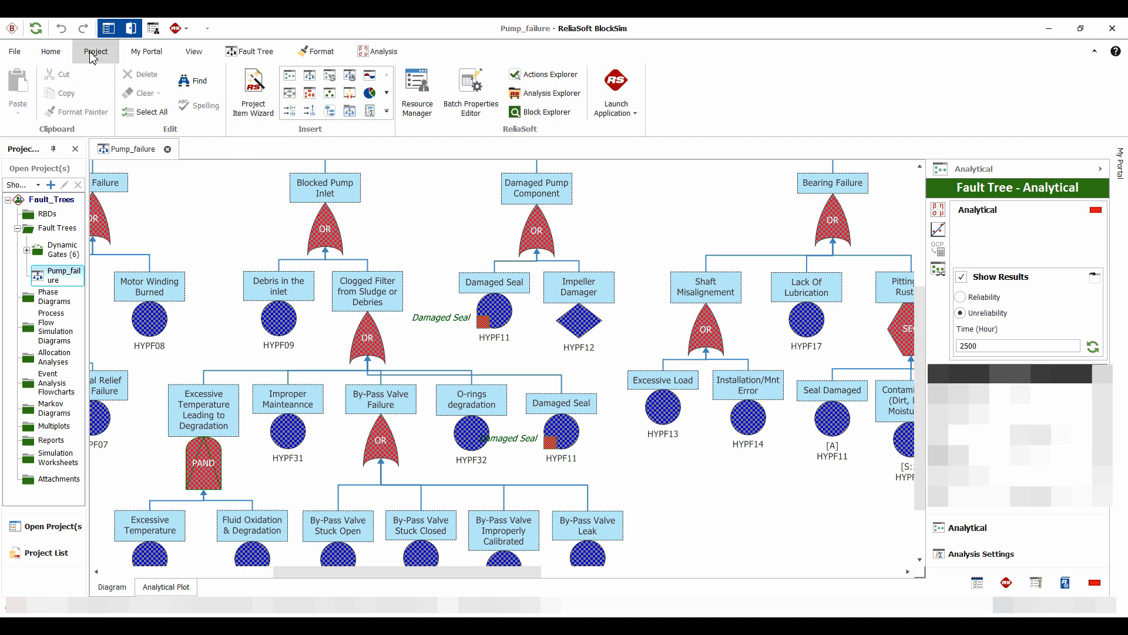
left_click(248, 51)
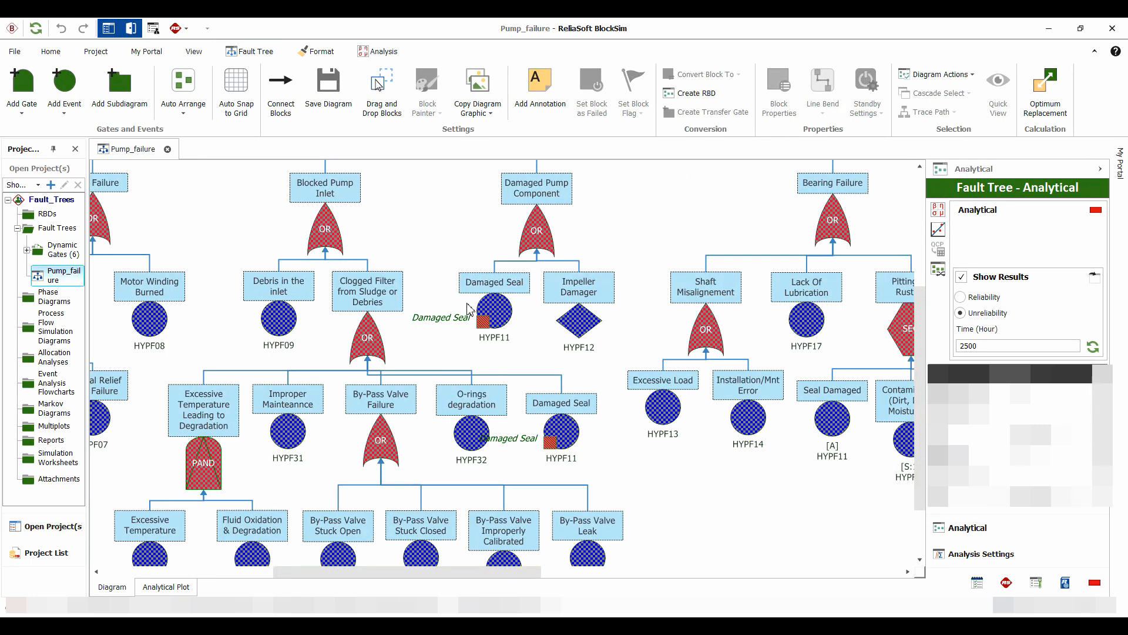
left_click(496, 314)
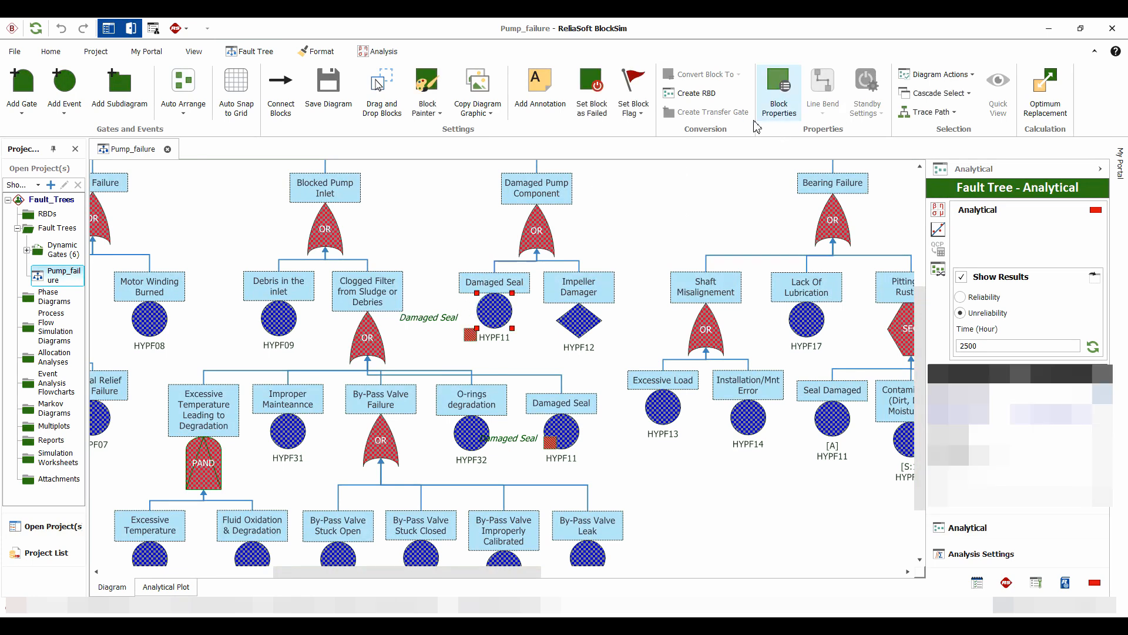
left_click(597, 87)
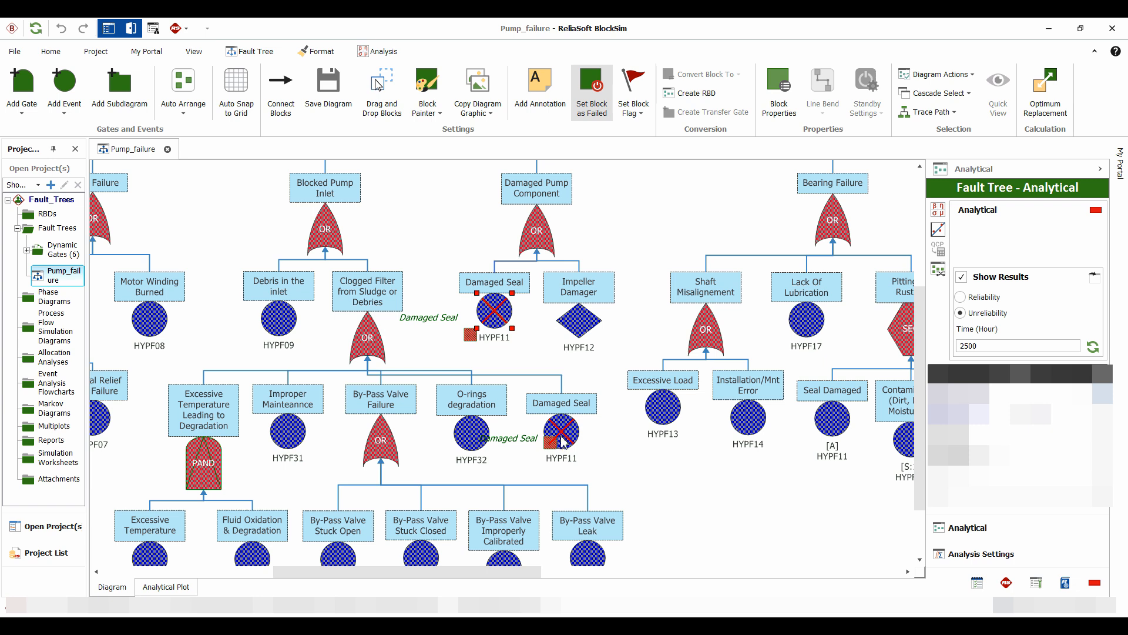
left_click(619, 464)
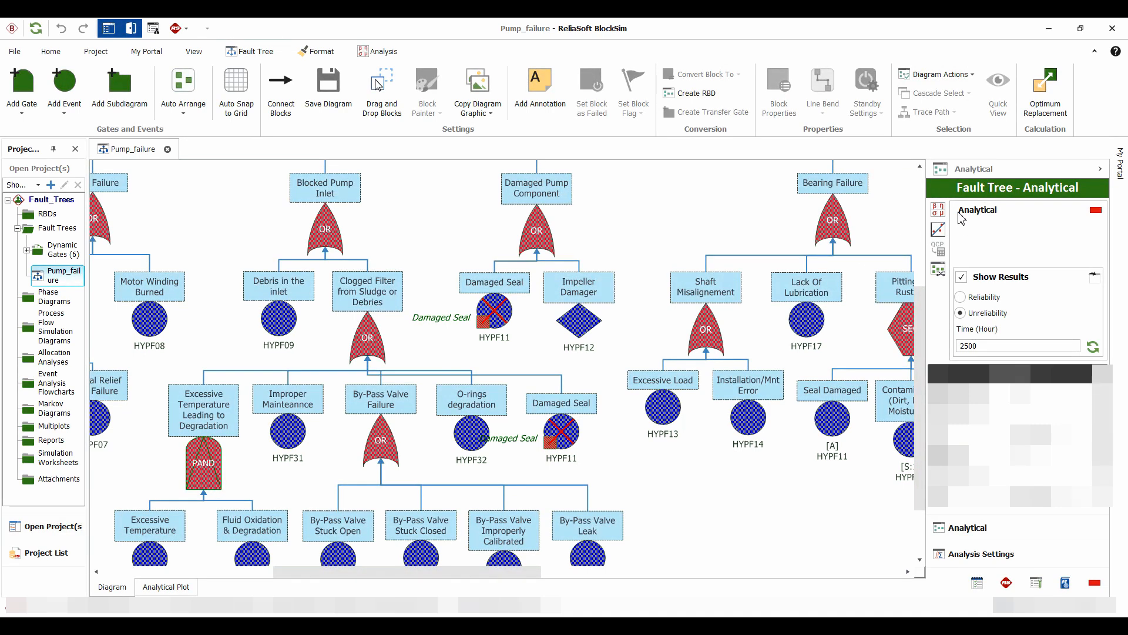
left_click(937, 210)
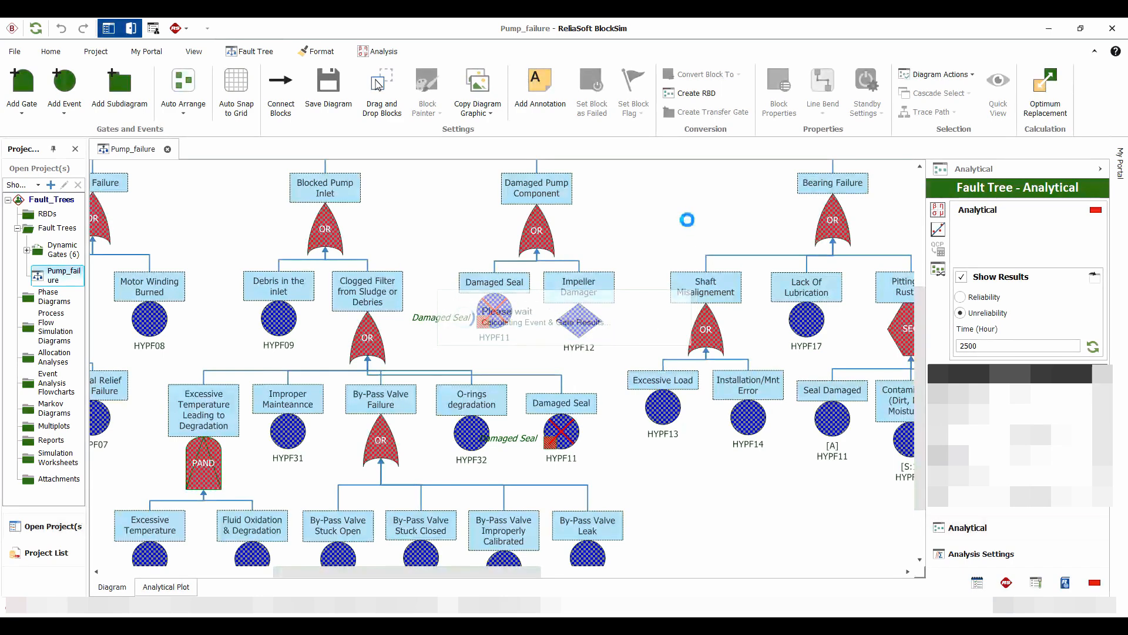
scroll(689, 224, "up", 3)
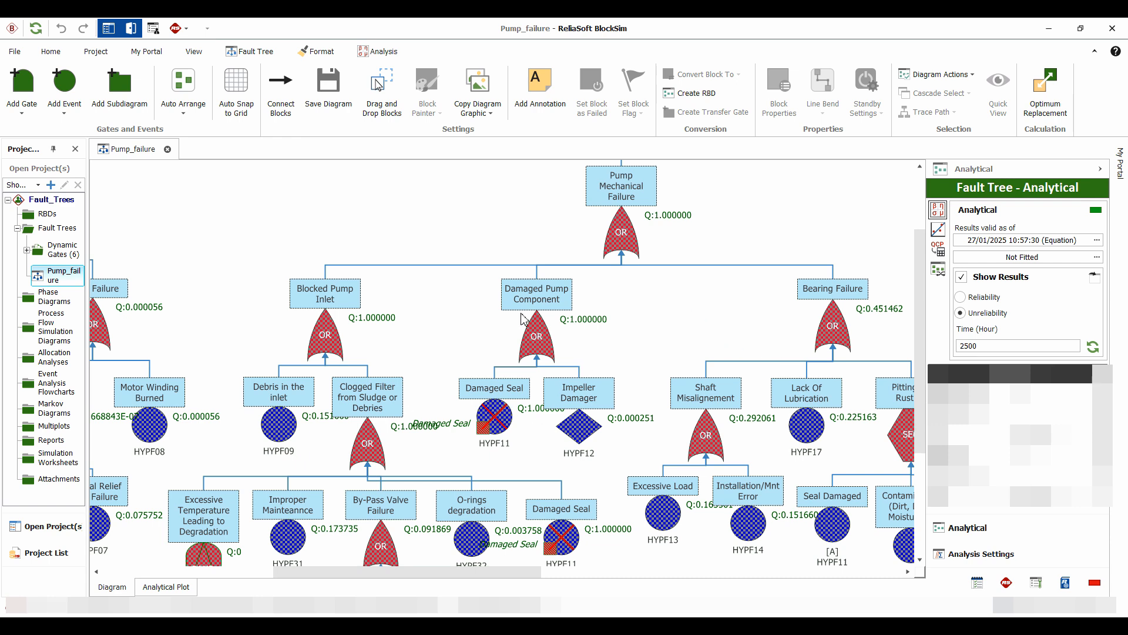
- Remove the failed setting from the Damaged Seal event under Damaged Pump Component
left_click(495, 419)
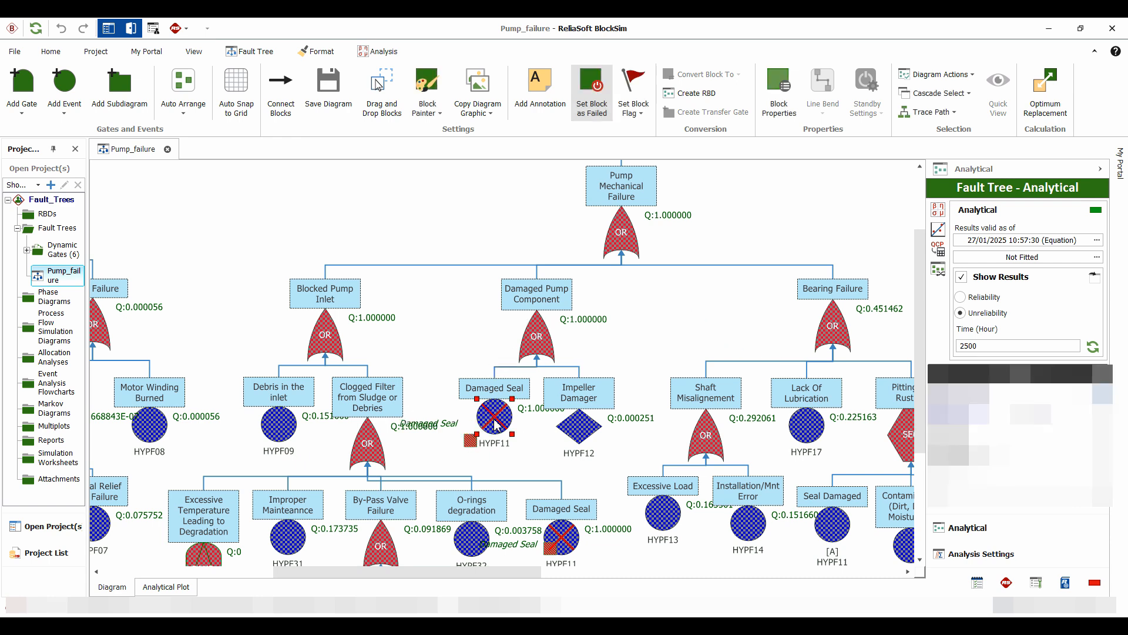
left_click(584, 81)
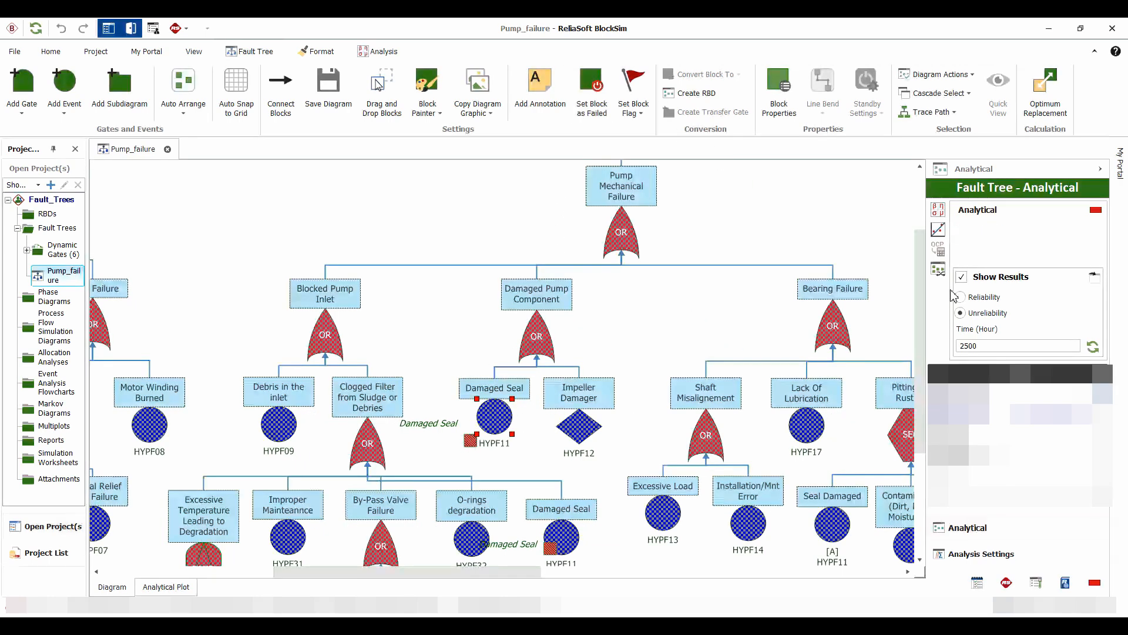